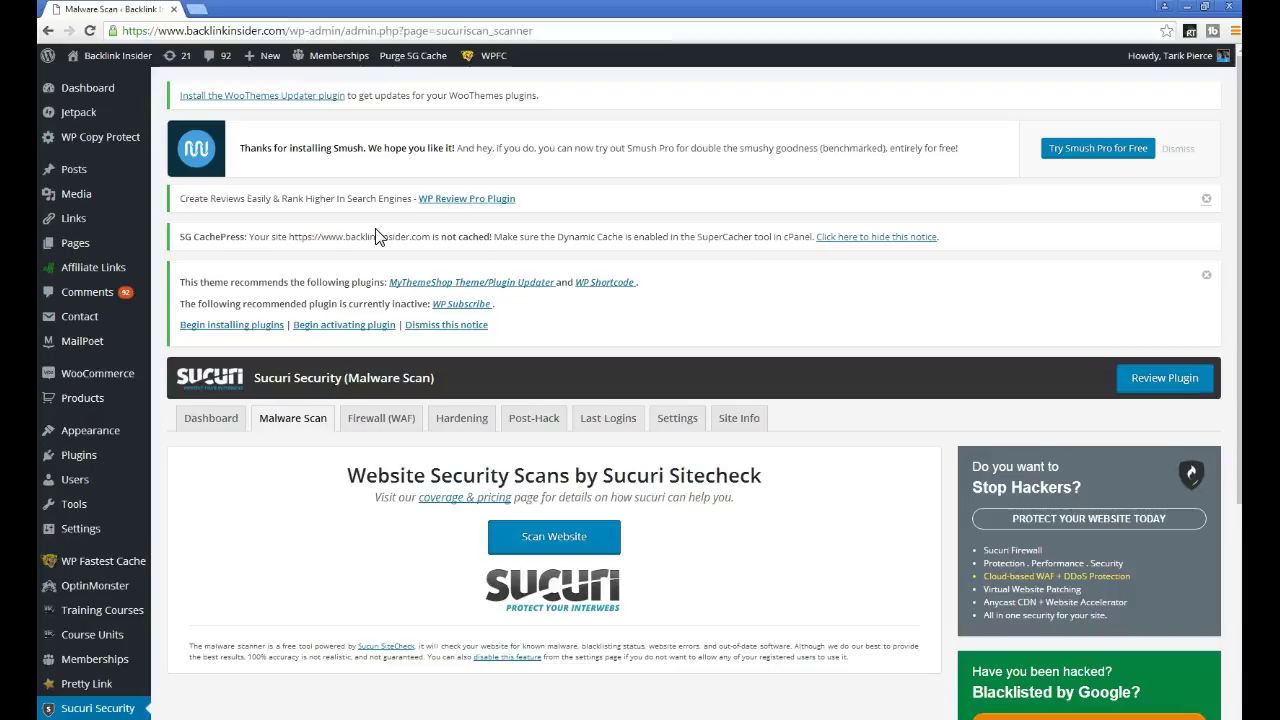
Step: Search the Add Plugins directory for 'sucuri' and find the installed Sucuri Security Auditing plugin
click(358, 250)
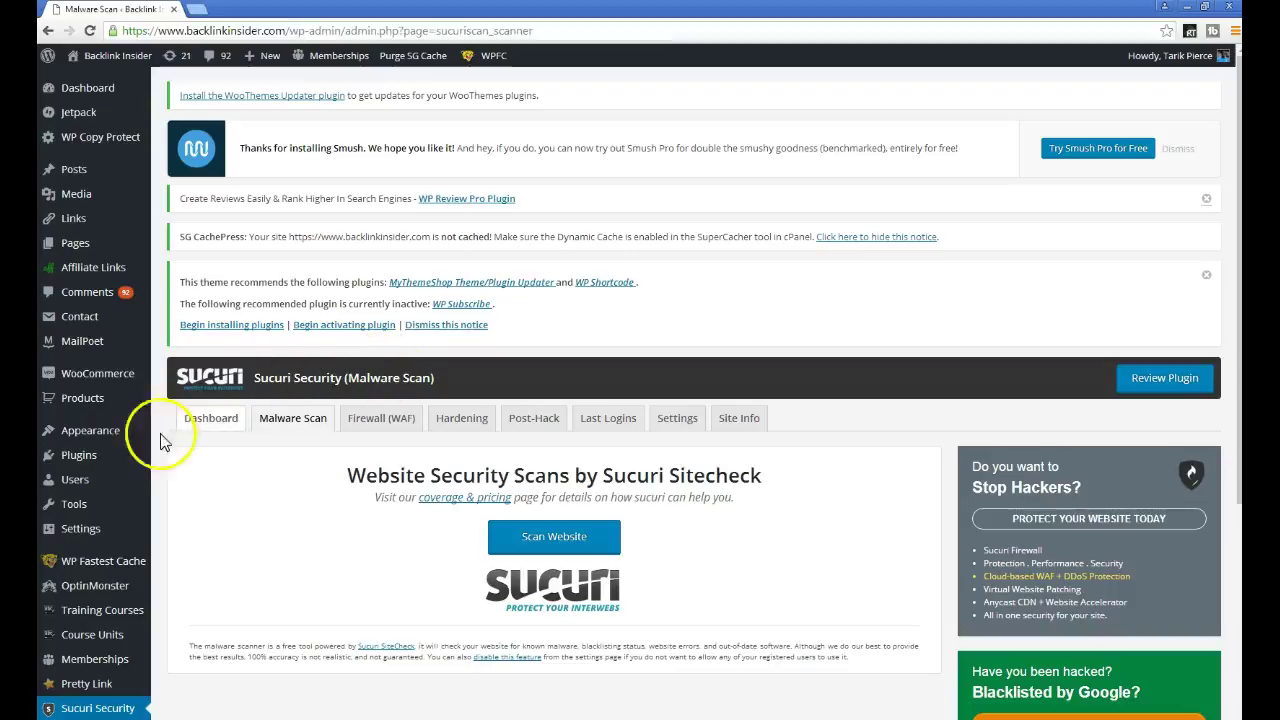
mouse_move(90, 464)
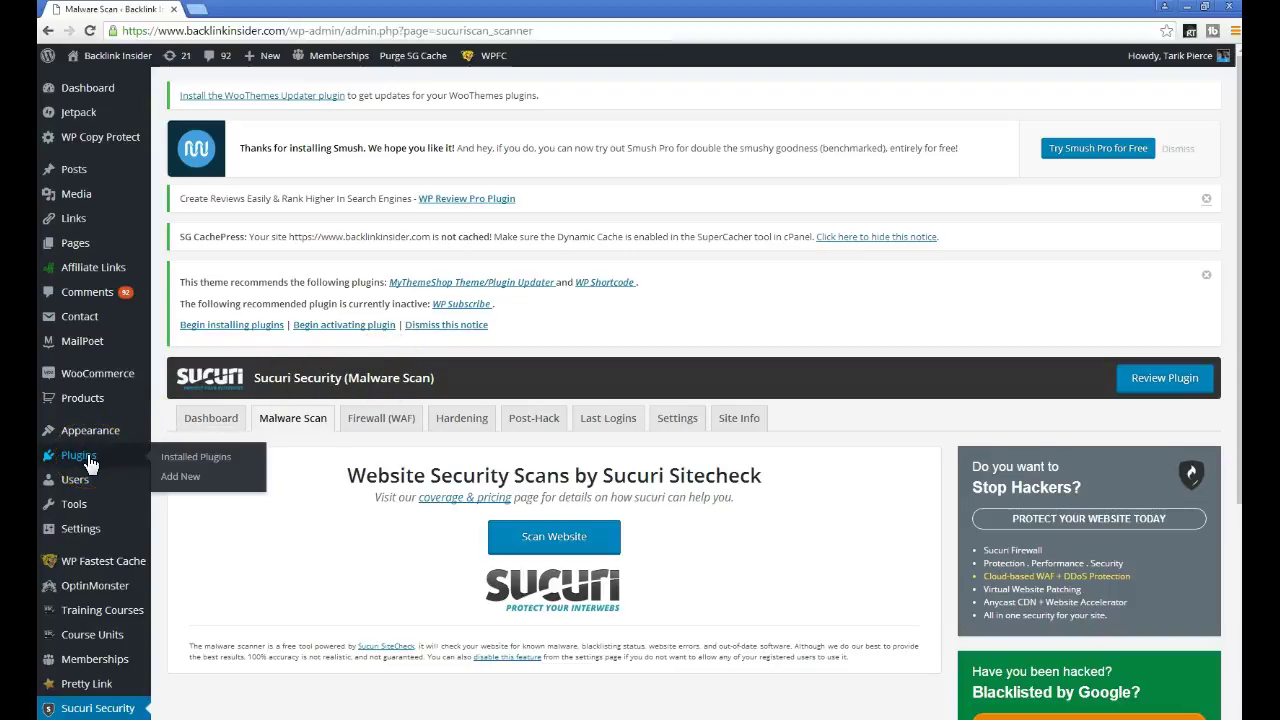
click(180, 476)
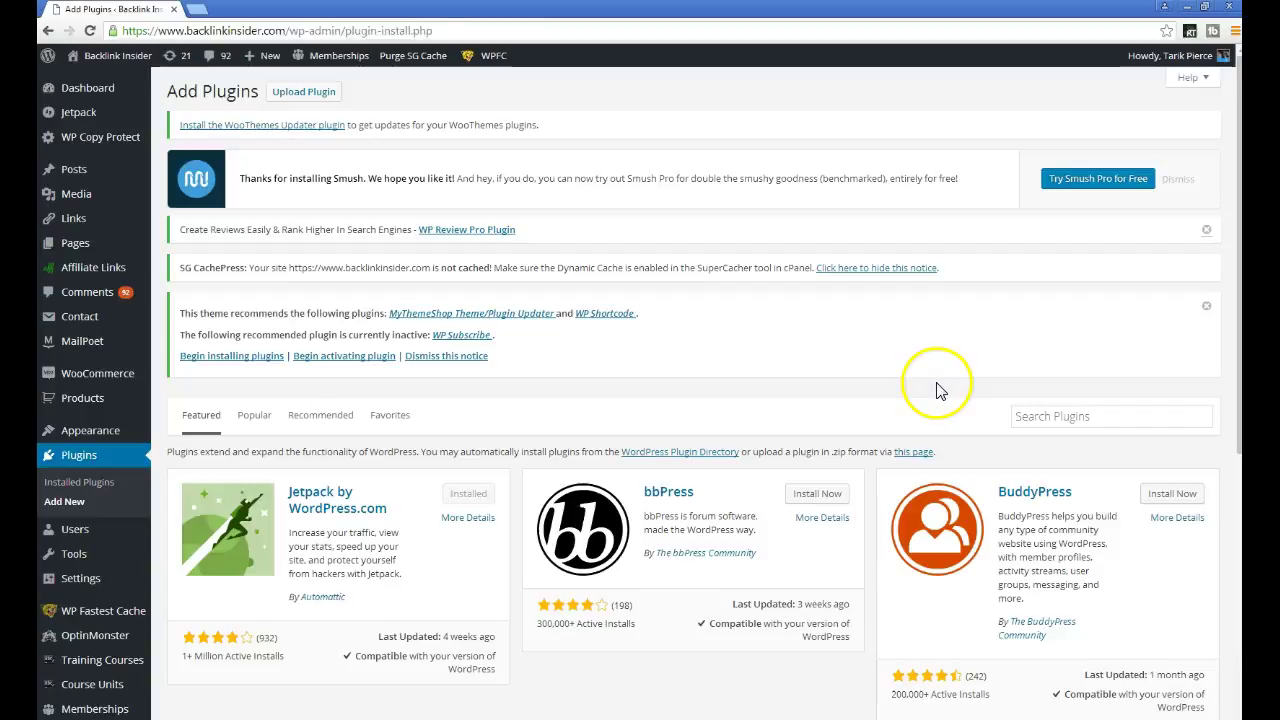
click(1045, 421)
text(sucuri)
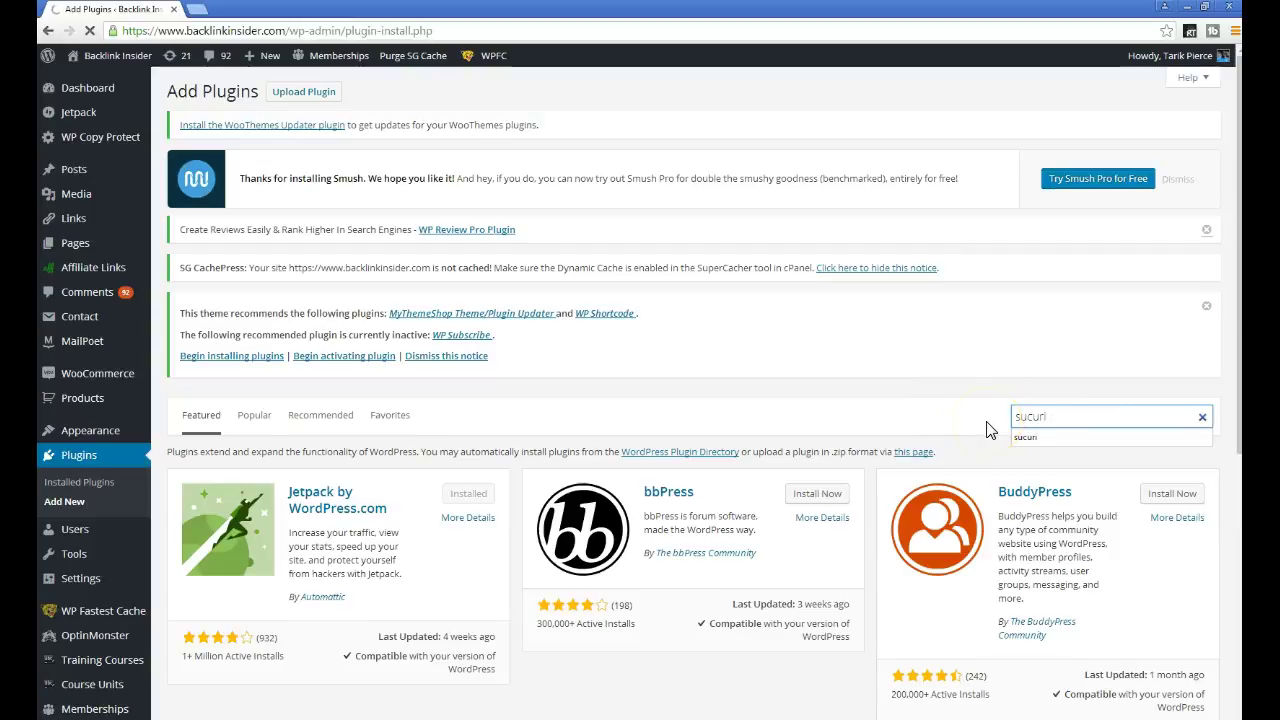
key(Return)
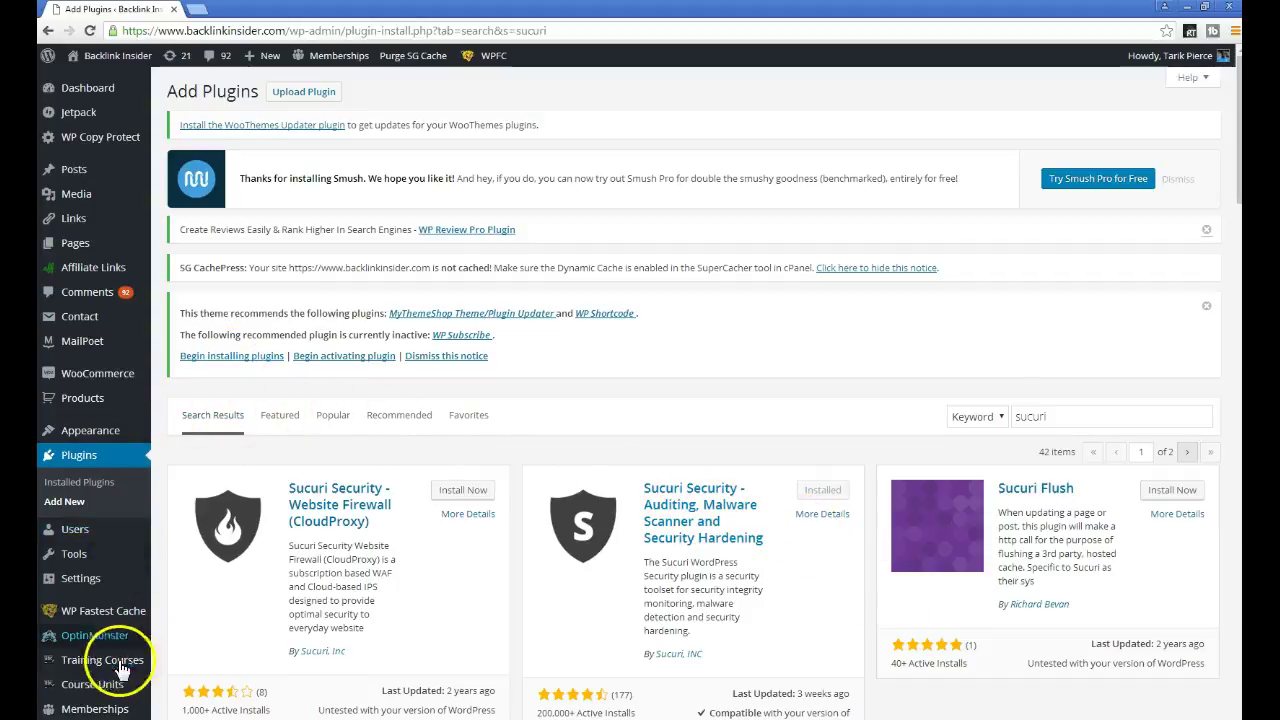
scroll(100, 660, down, 3)
Step: Open the Sucuri Security dashboard and switch to its Settings tab
mouse_move(110, 668)
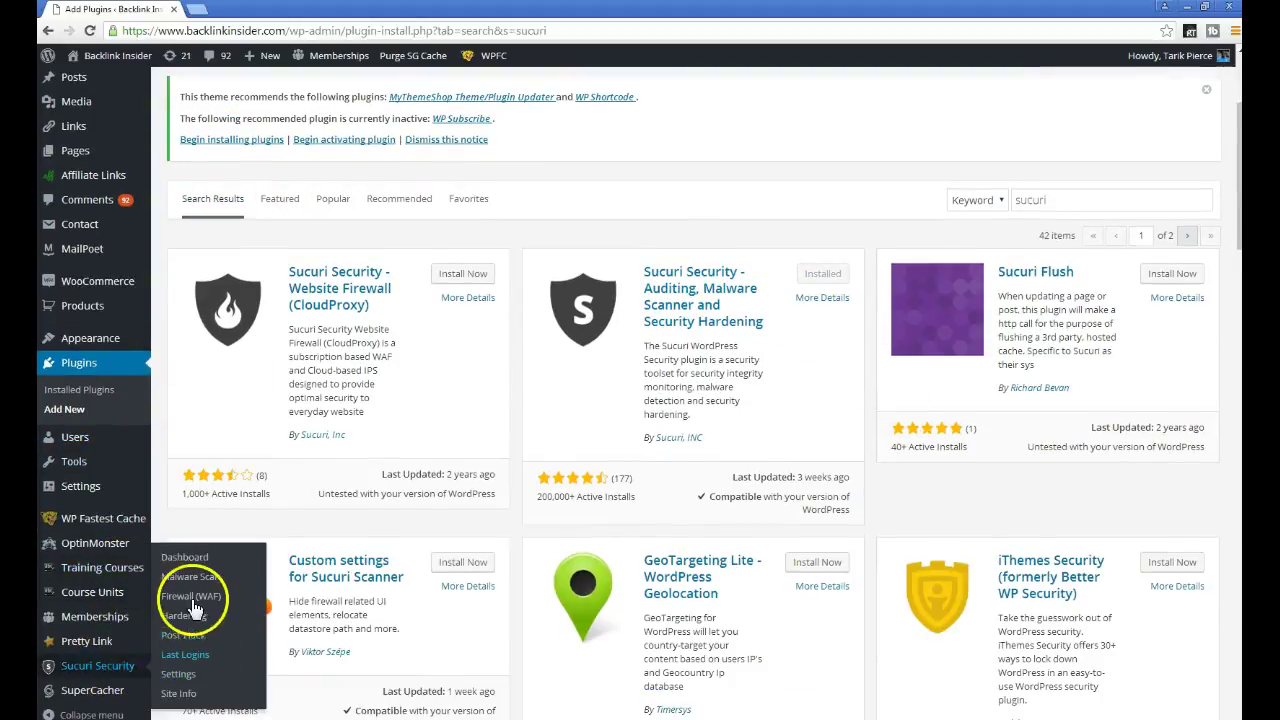
click(196, 560)
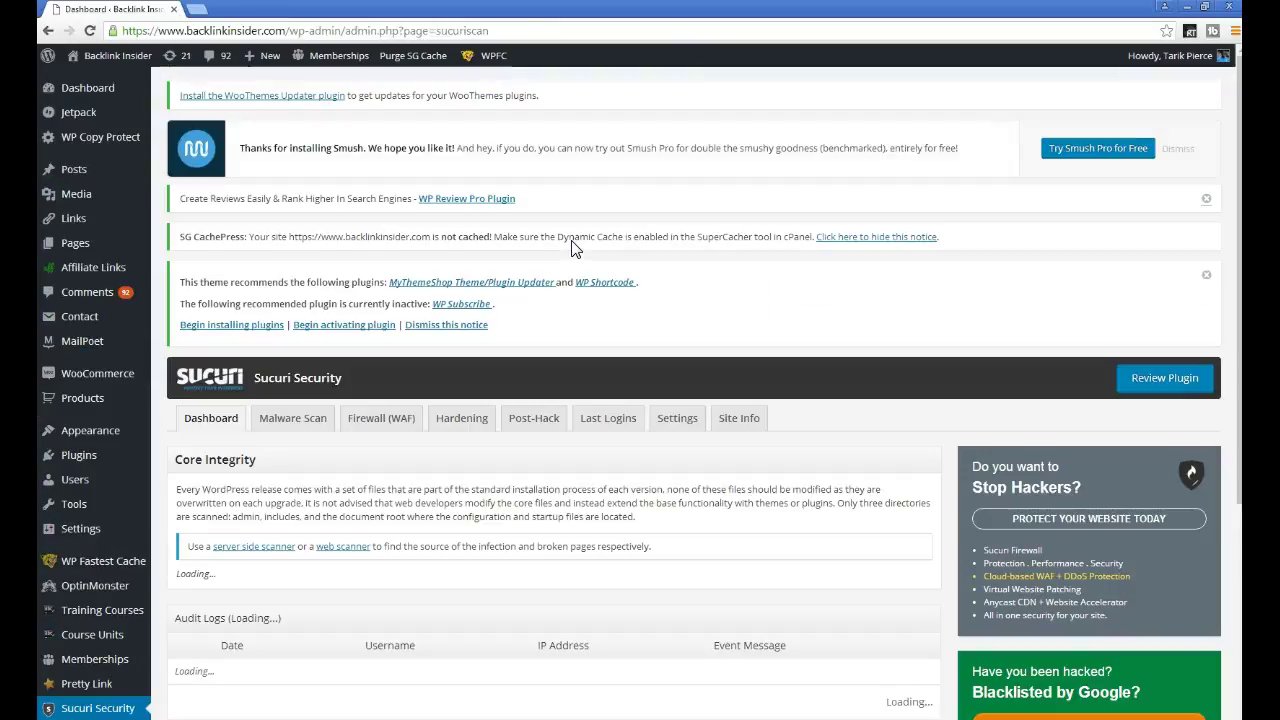
click(593, 312)
click(684, 424)
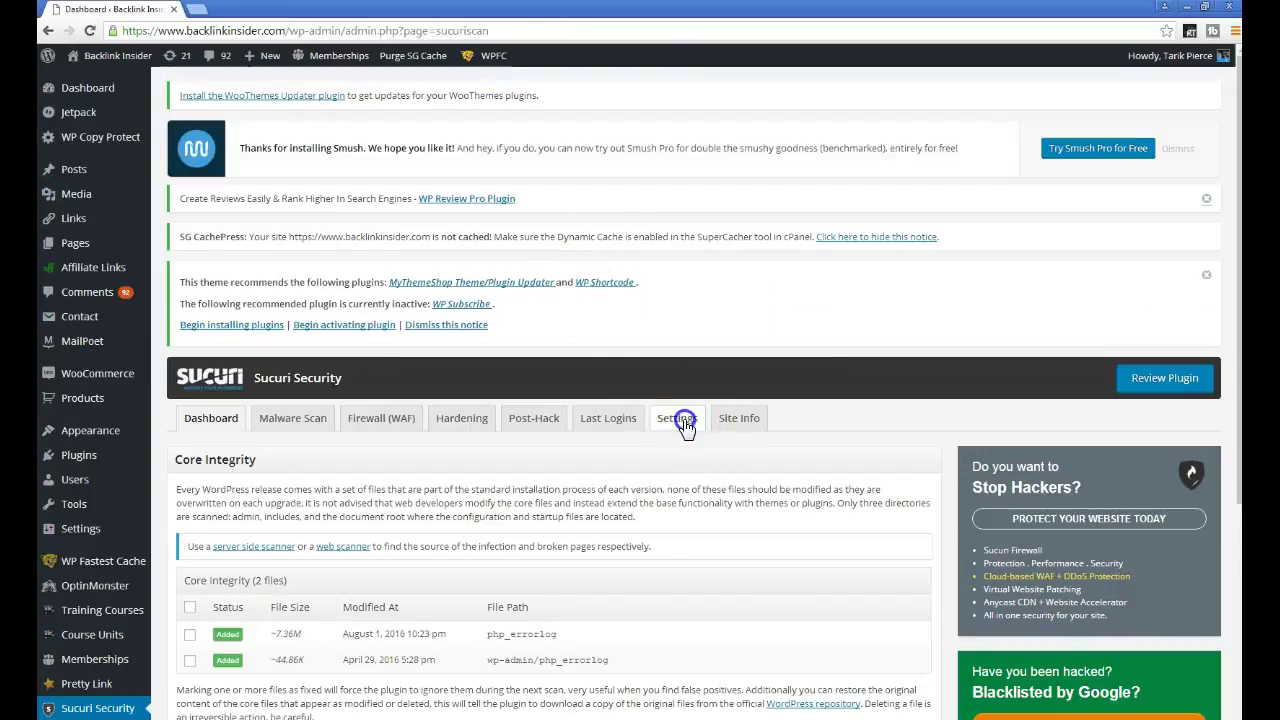
click(657, 349)
Step: Review the General settings: the generated API key, data storage path and disabled reverse proxy
scroll(657, 343, down, 1)
scroll(657, 349, up, 1)
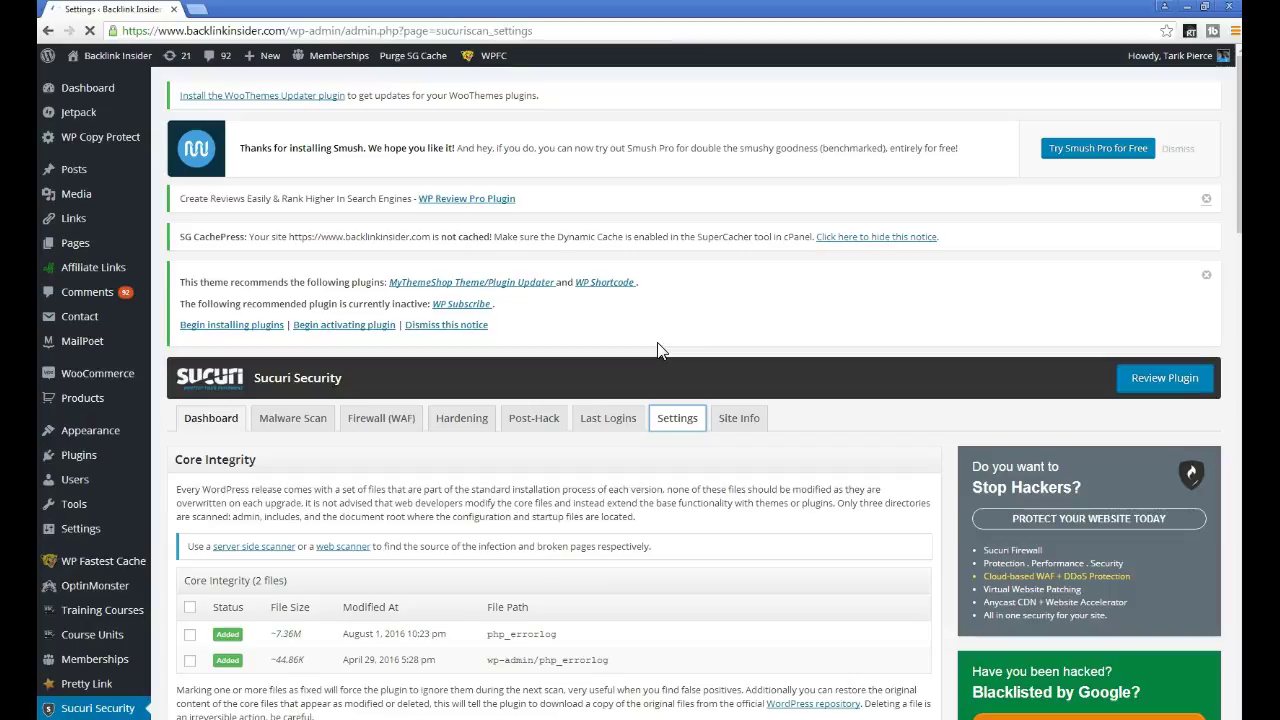
scroll(900, 480, down, 2)
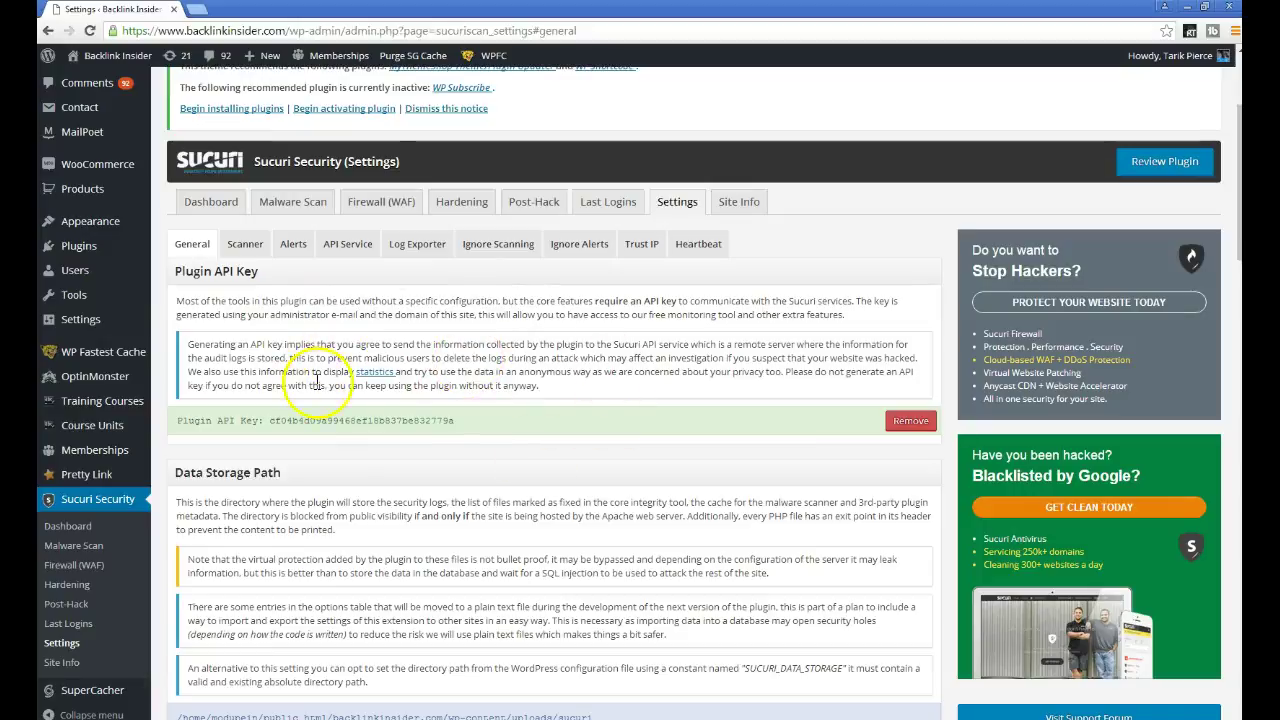
scroll(545, 435, down, 6)
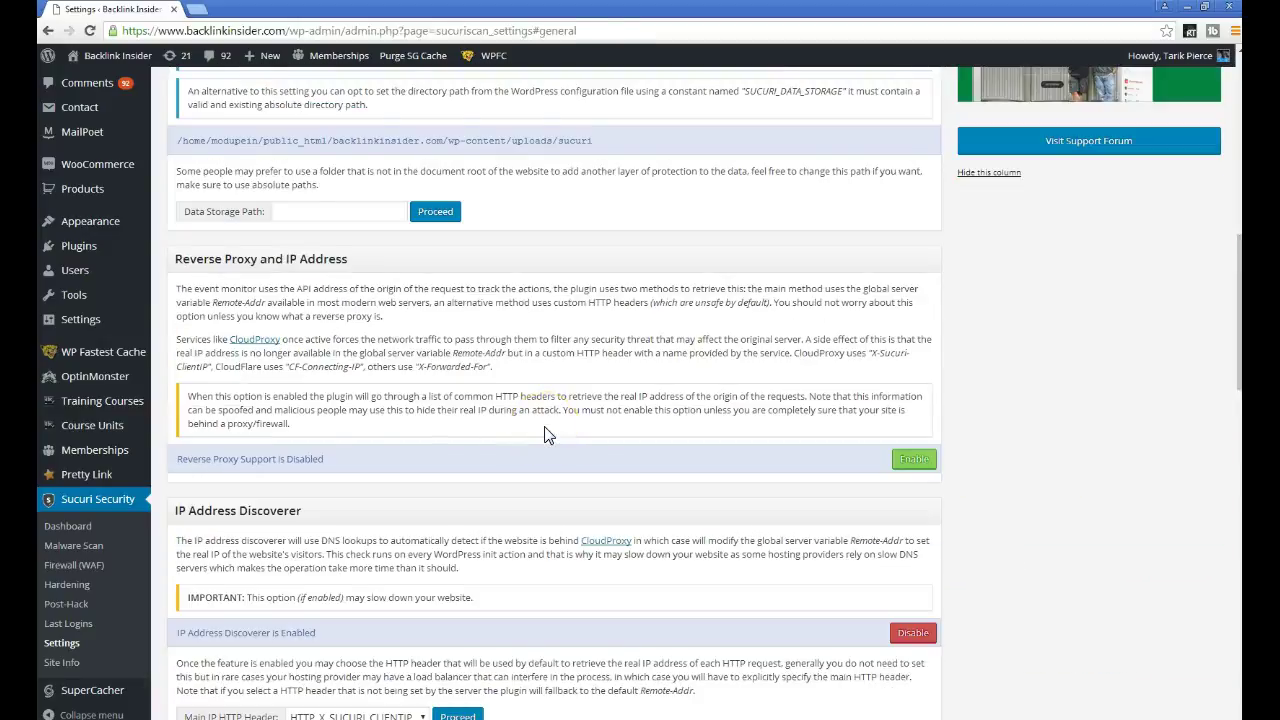
scroll(545, 435, up, 2)
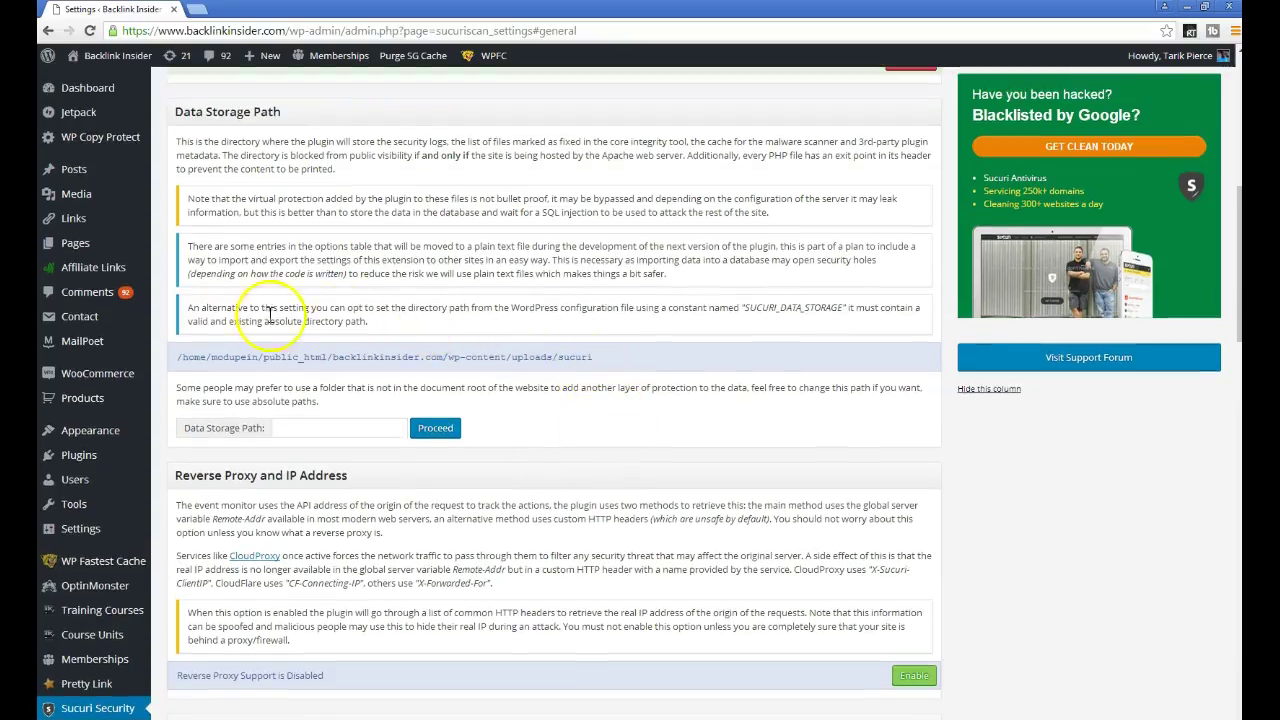
scroll(508, 371, up, 1)
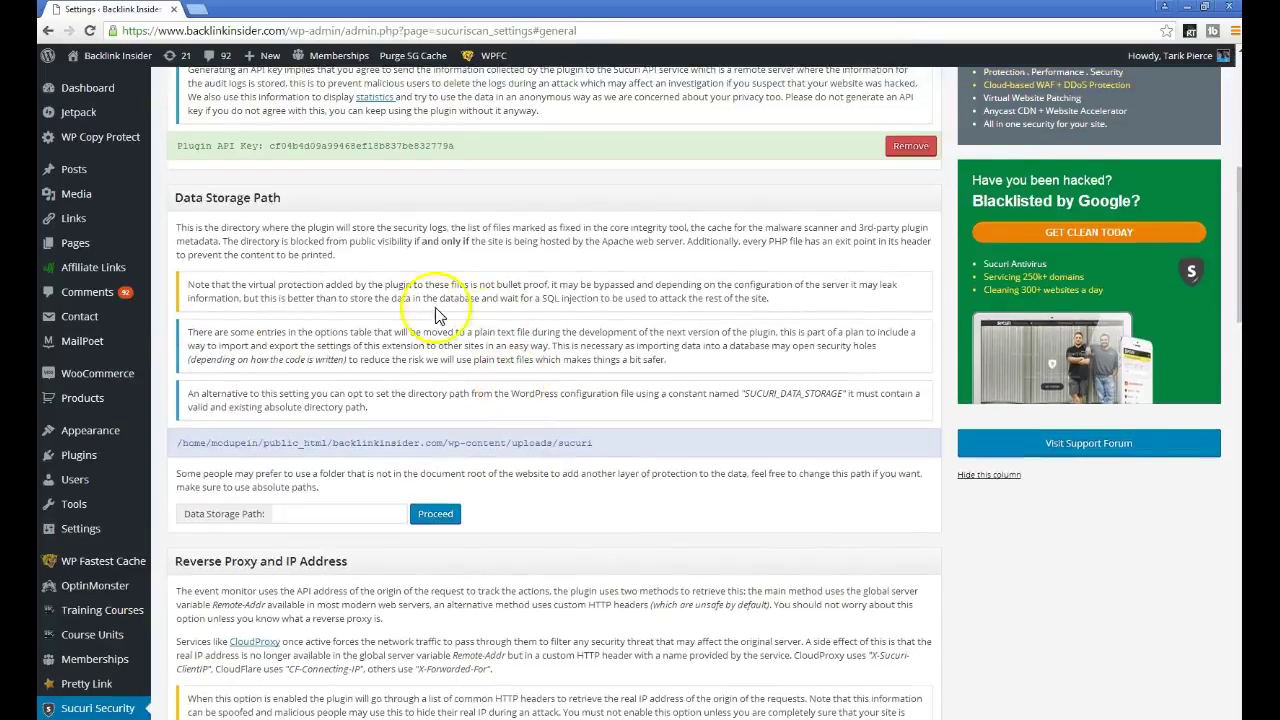
scroll(420, 315, up, 1)
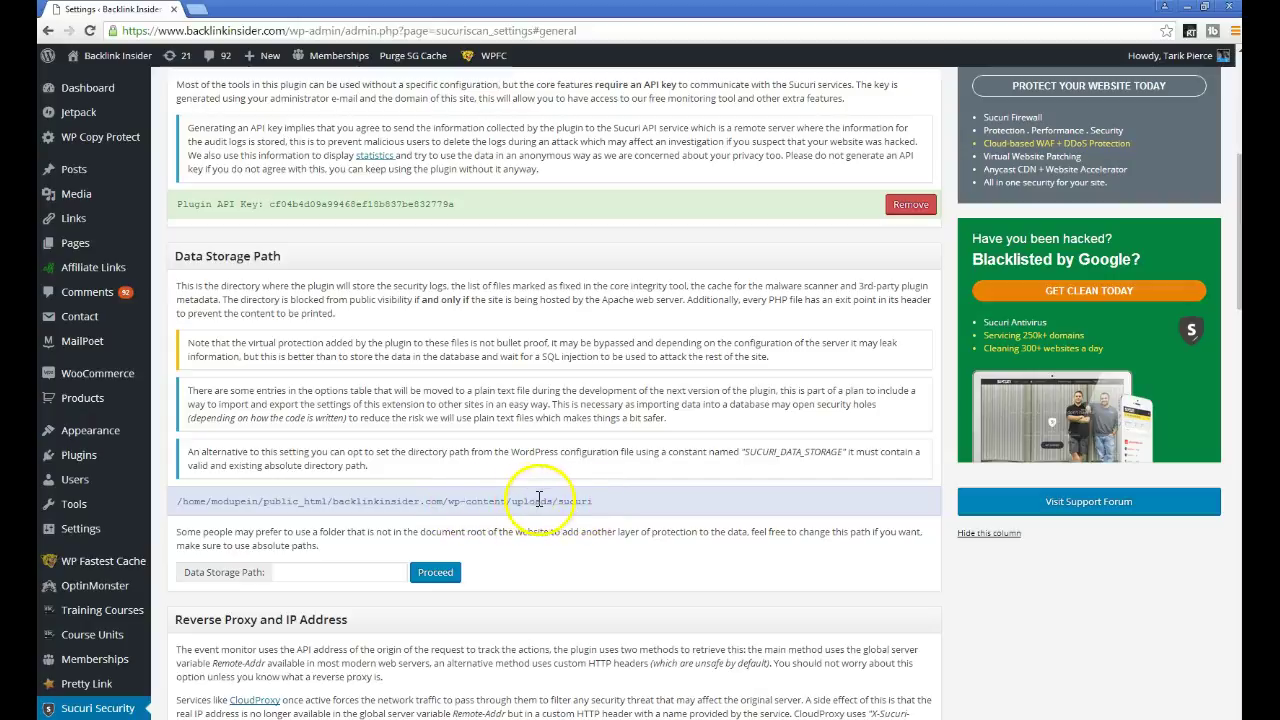
scroll(549, 485, down, 6)
scroll(549, 485, up, 11)
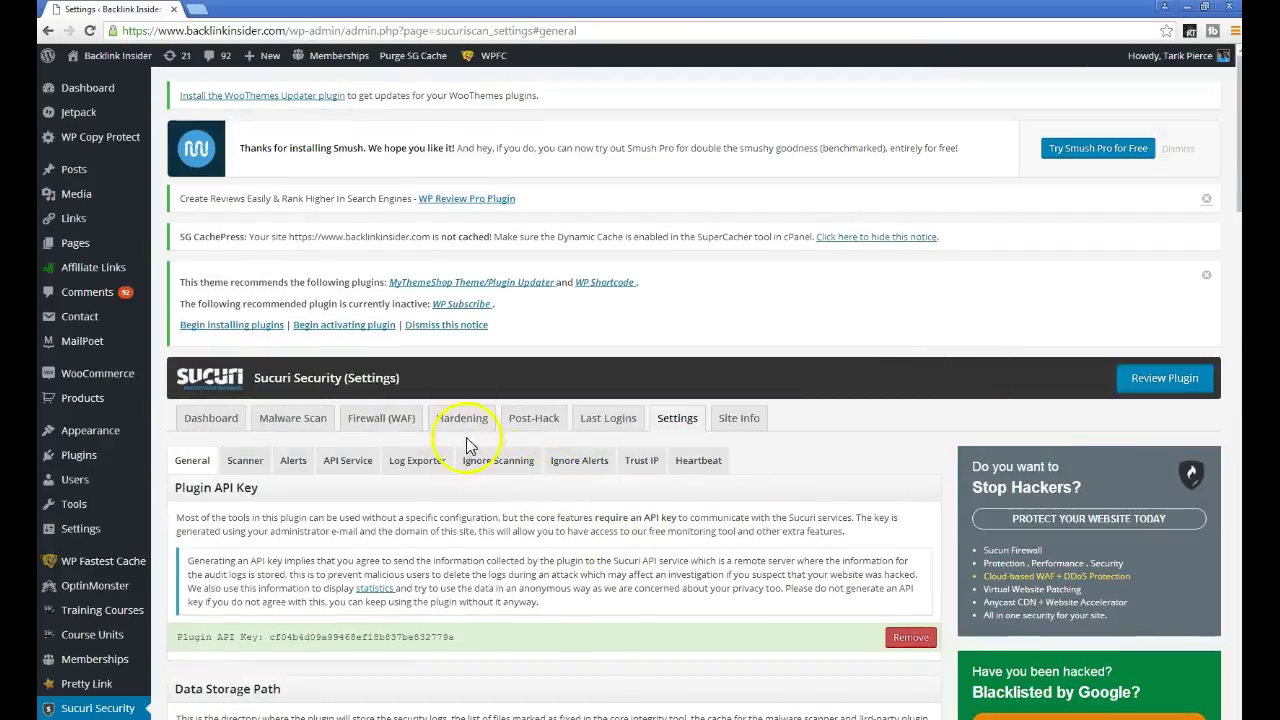
Step: Visit Sucuri's Malware Scan page, then the Hardening page showing 9 of 13 options applied
click(295, 418)
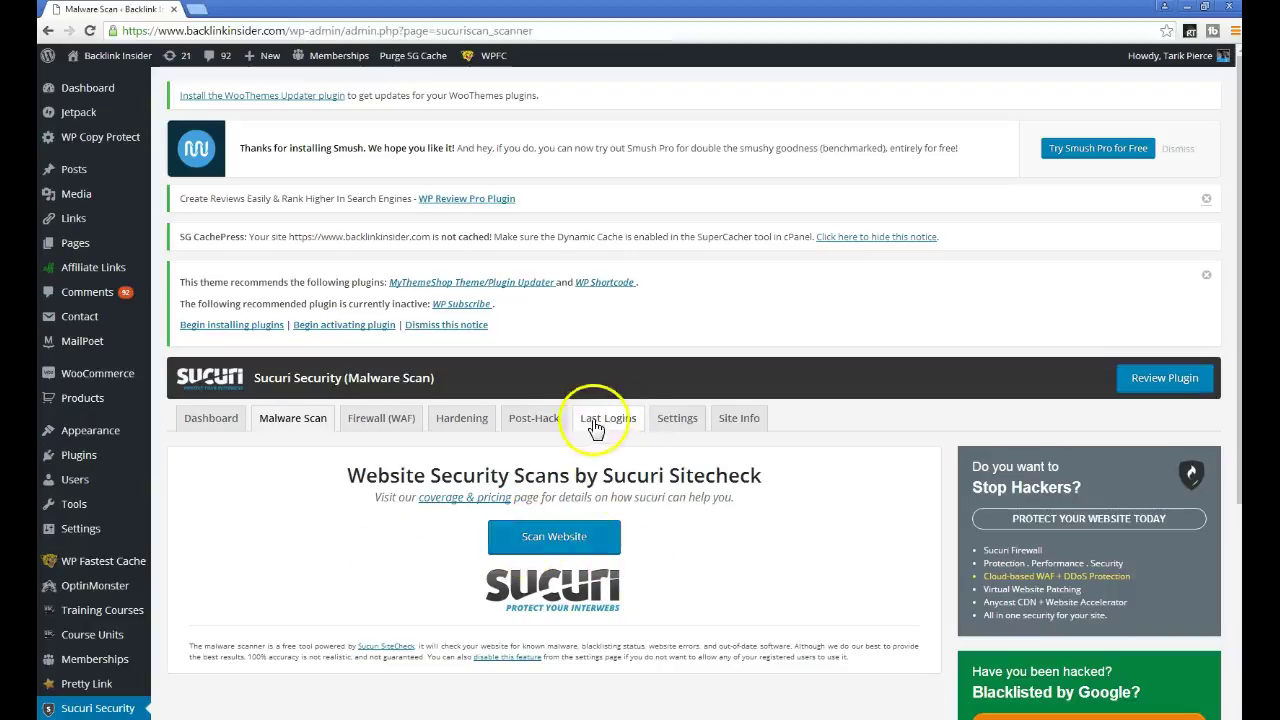
click(458, 420)
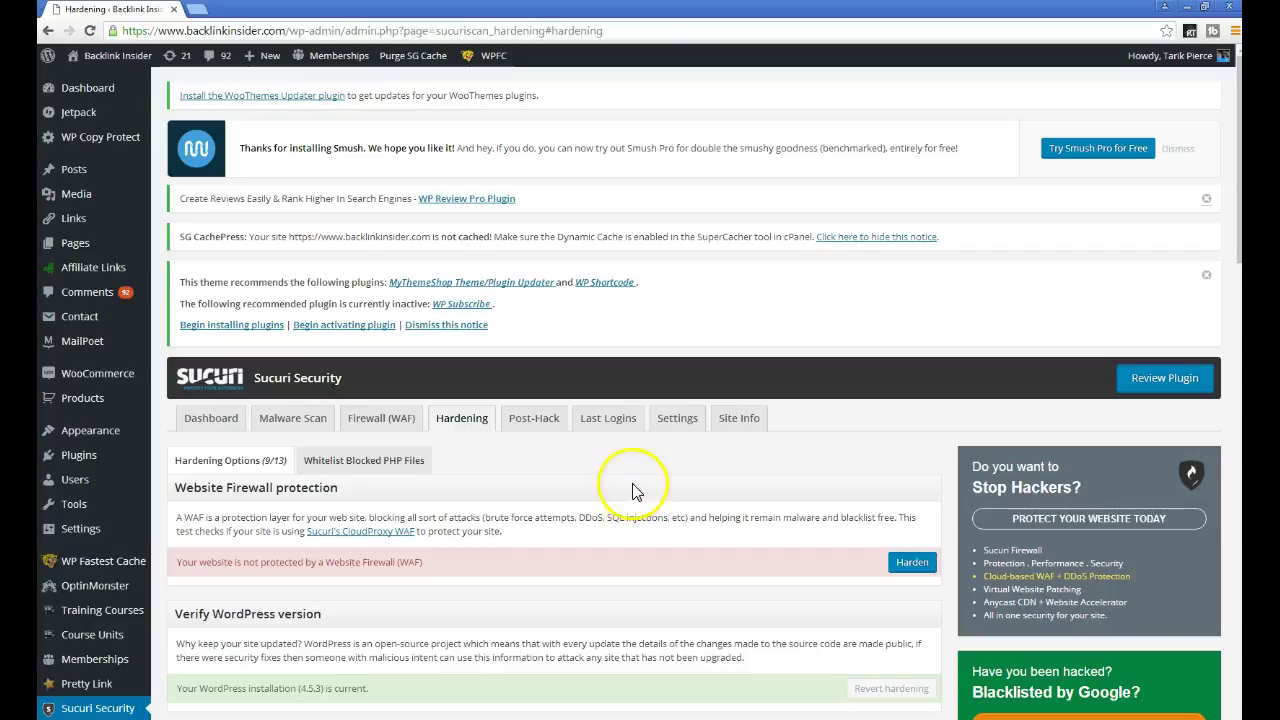
Step: Harden Information leakage (readme.html), raising Sucuri hardening to 10 of 13 options
scroll(628, 480, down, 5)
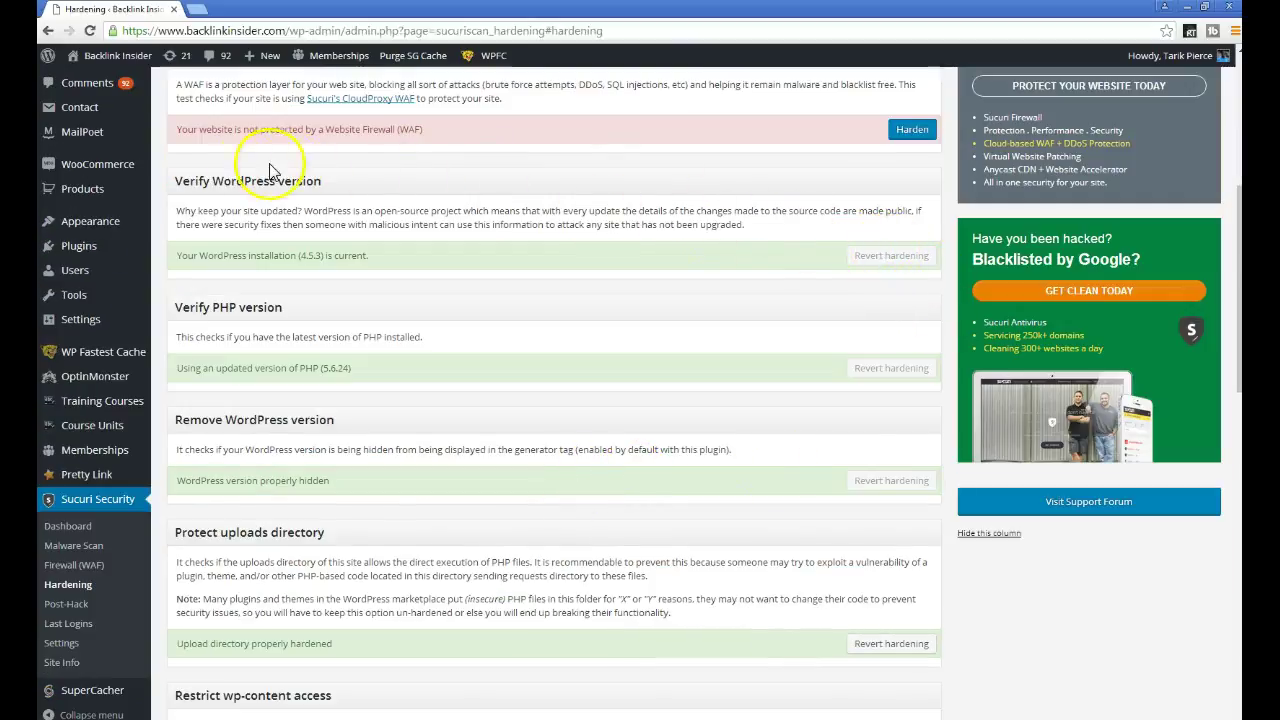
scroll(400, 200, down, 1)
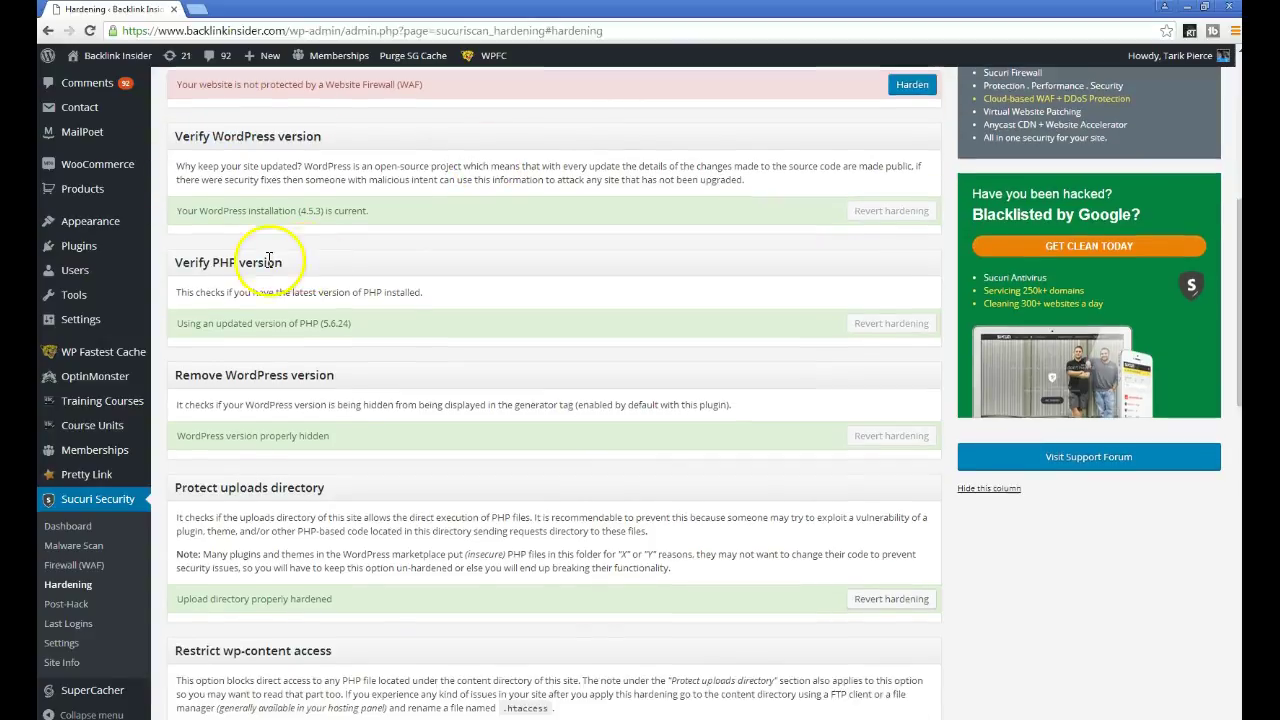
scroll(386, 420, down, 2)
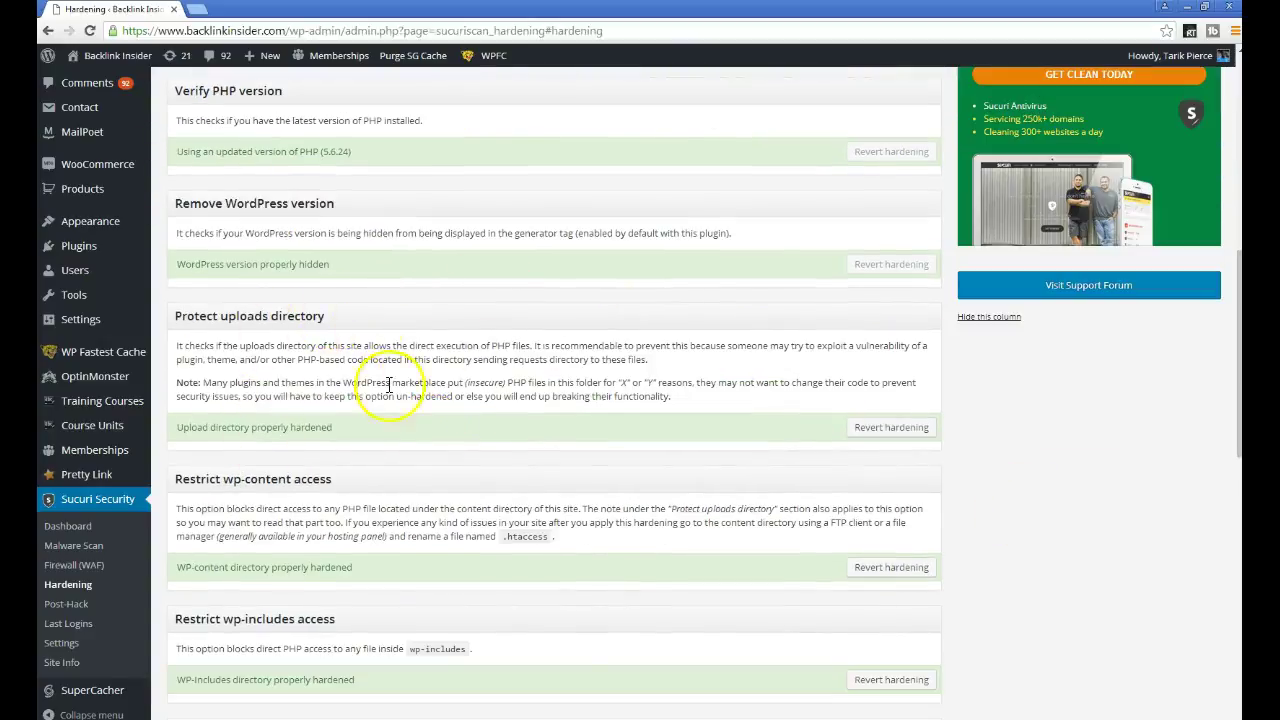
scroll(263, 340, down, 2)
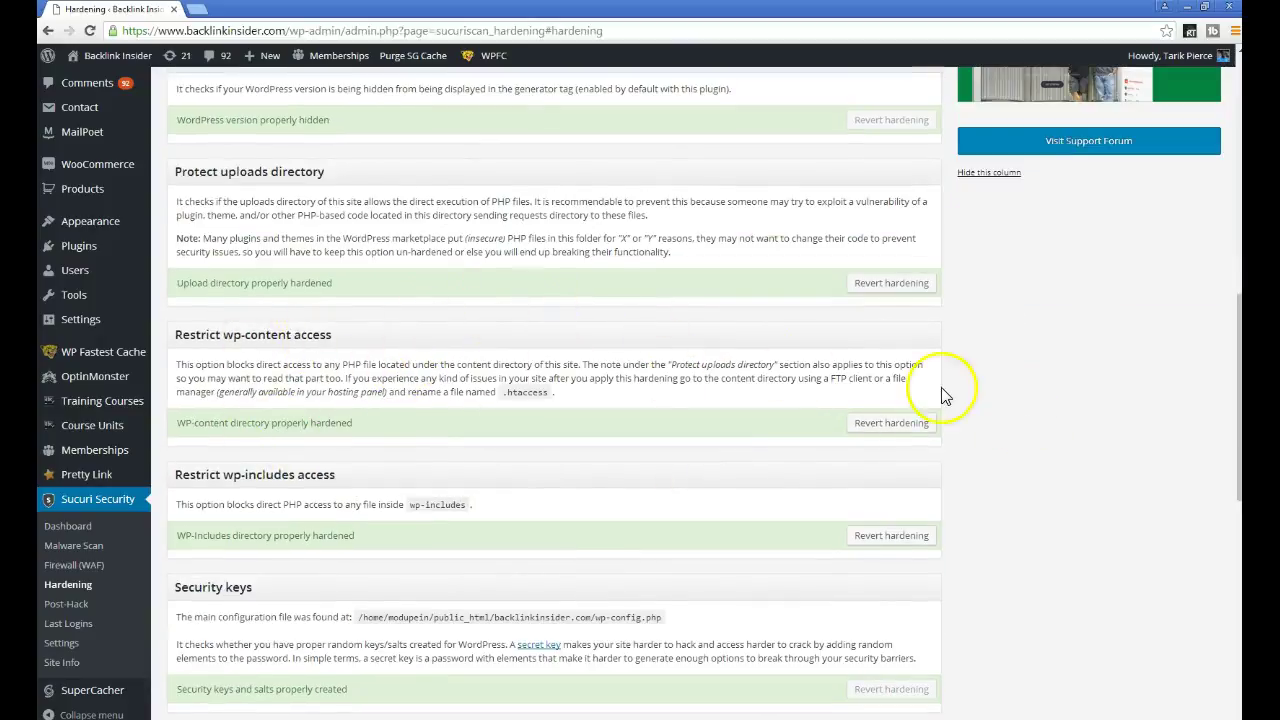
scroll(771, 329, down, 3)
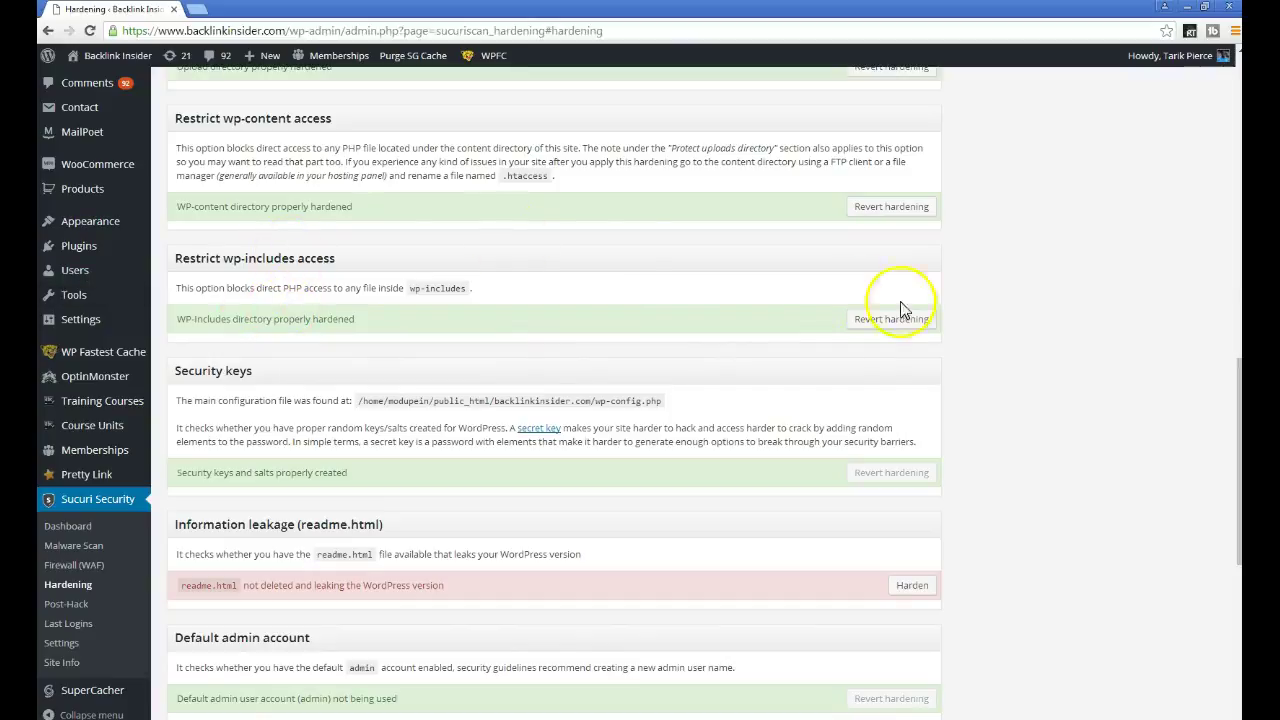
scroll(657, 266, down, 2)
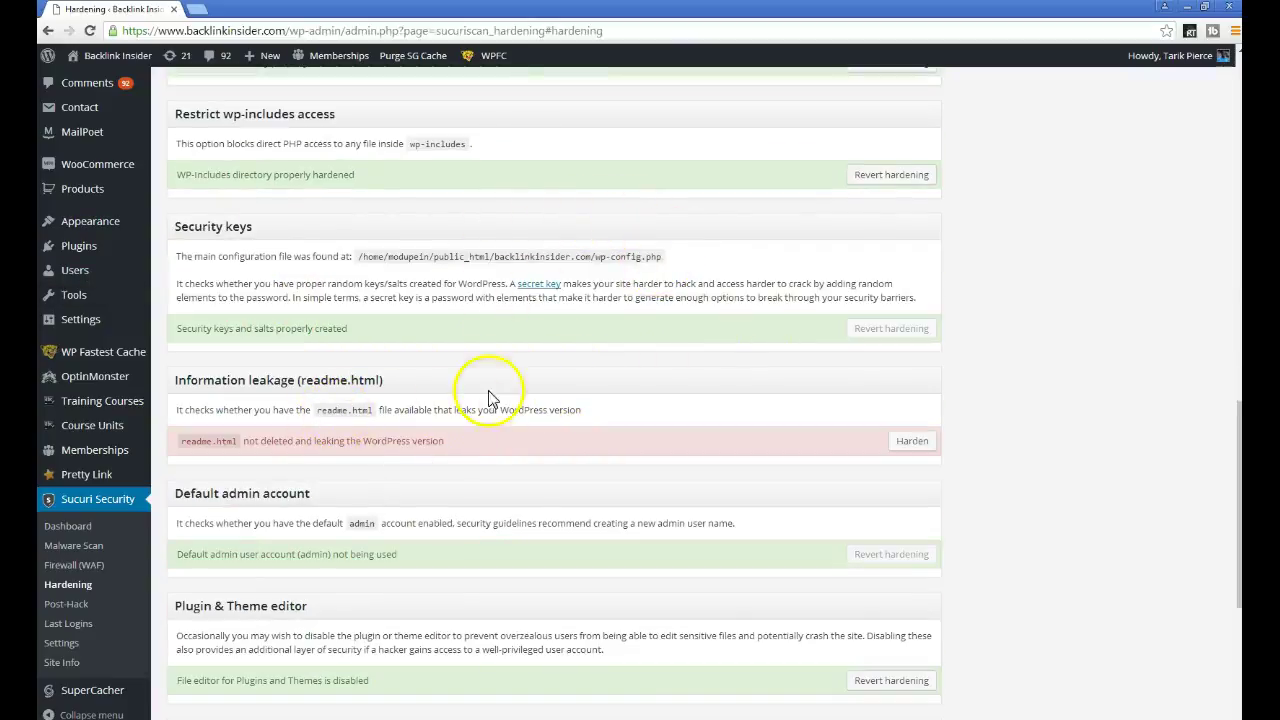
click(912, 442)
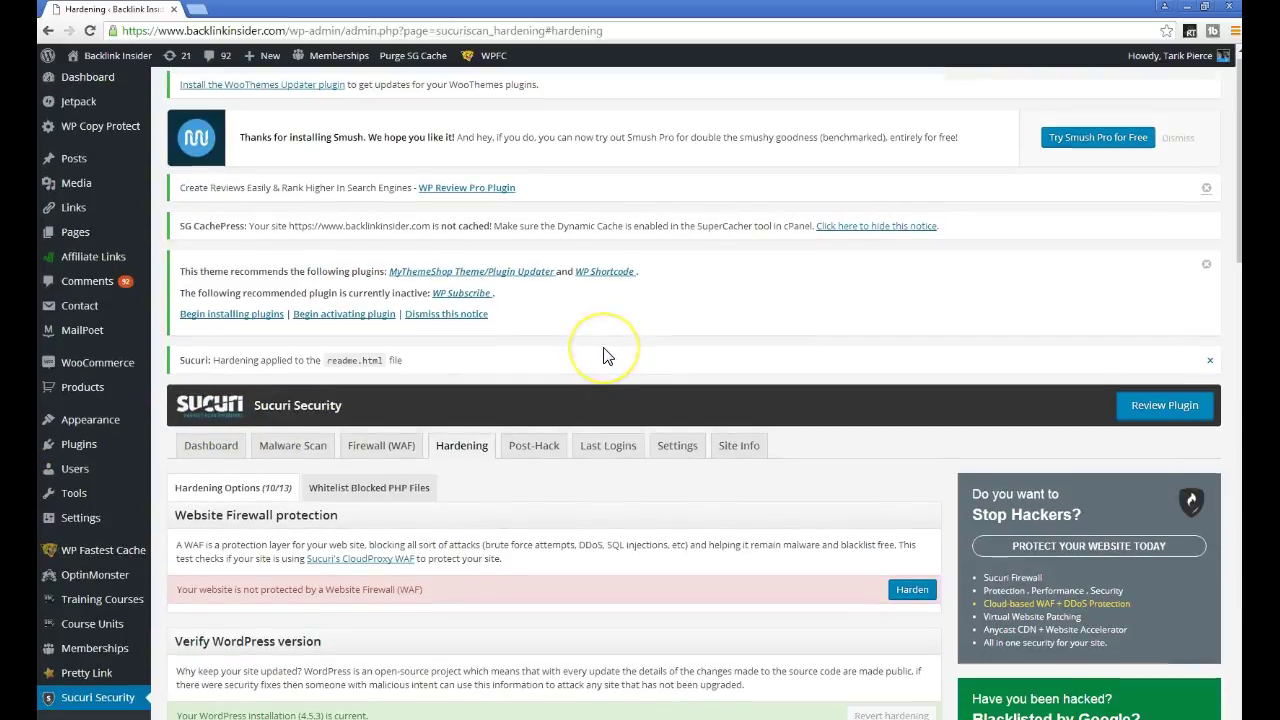
Step: Revert the Plugin & Theme editor hardening so the file editor is enabled again (9 of 13)
scroll(604, 355, down, 3)
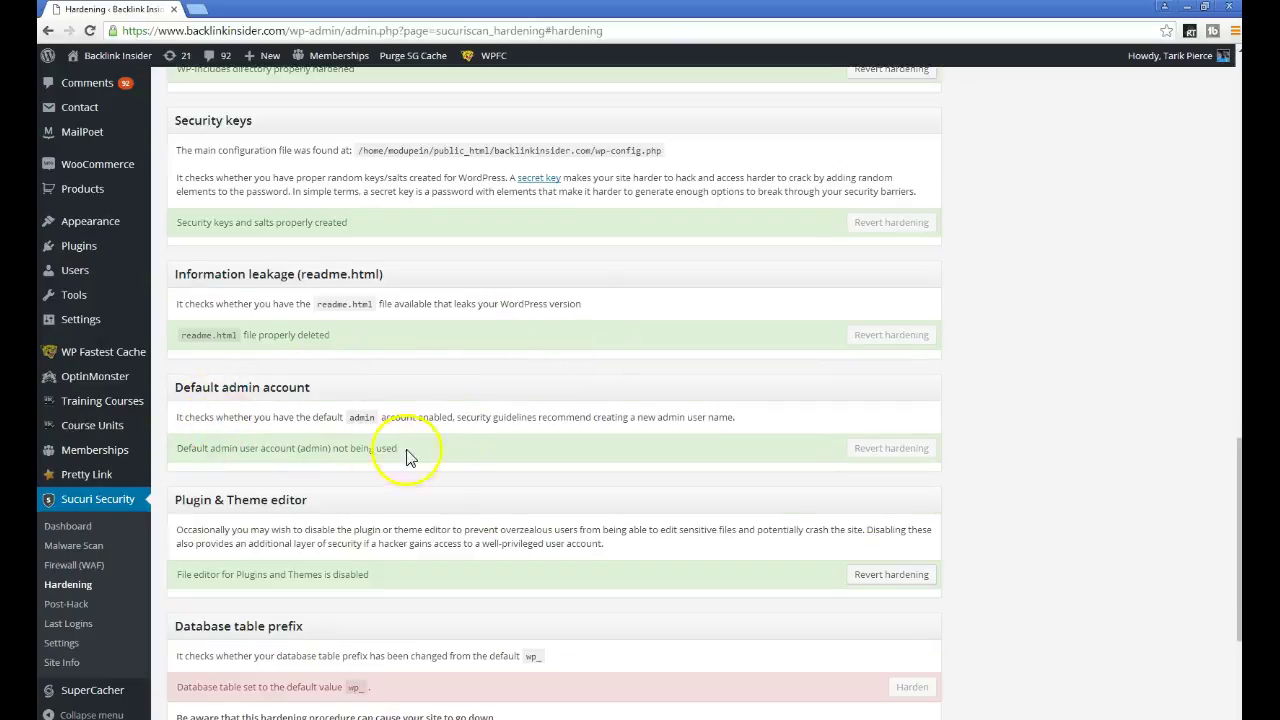
scroll(724, 390, down, 3)
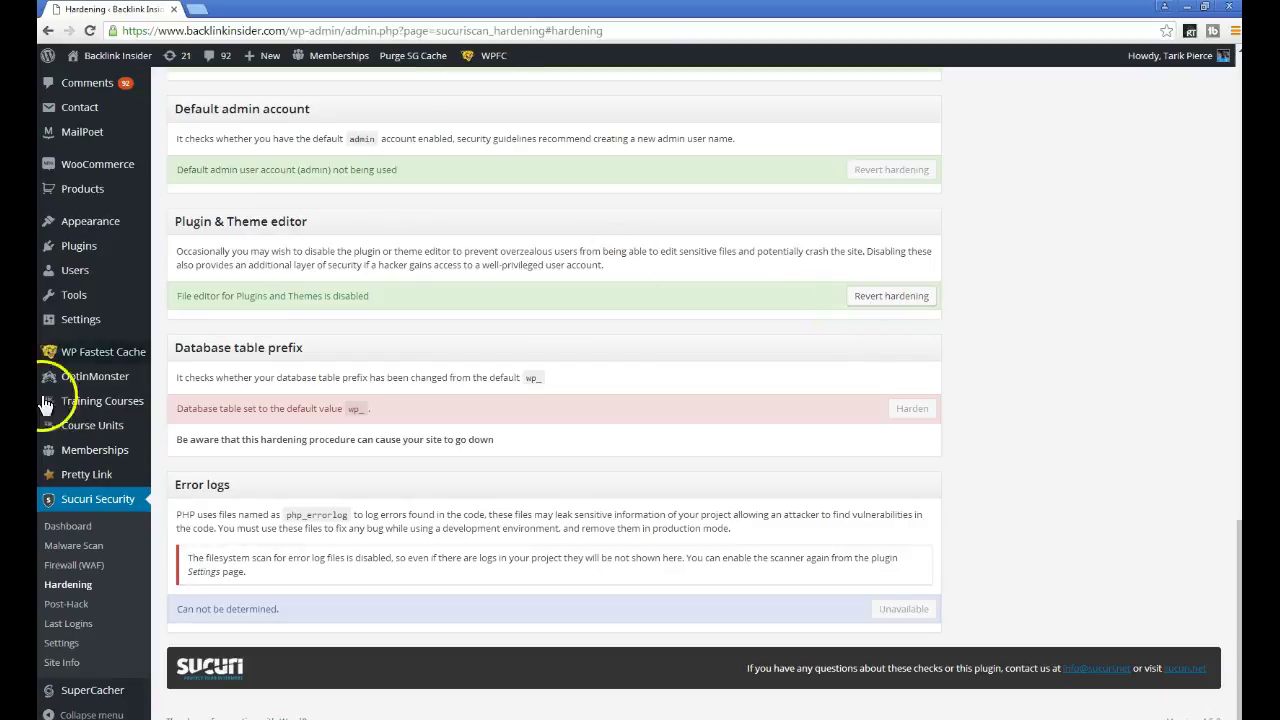
mouse_move(139, 414)
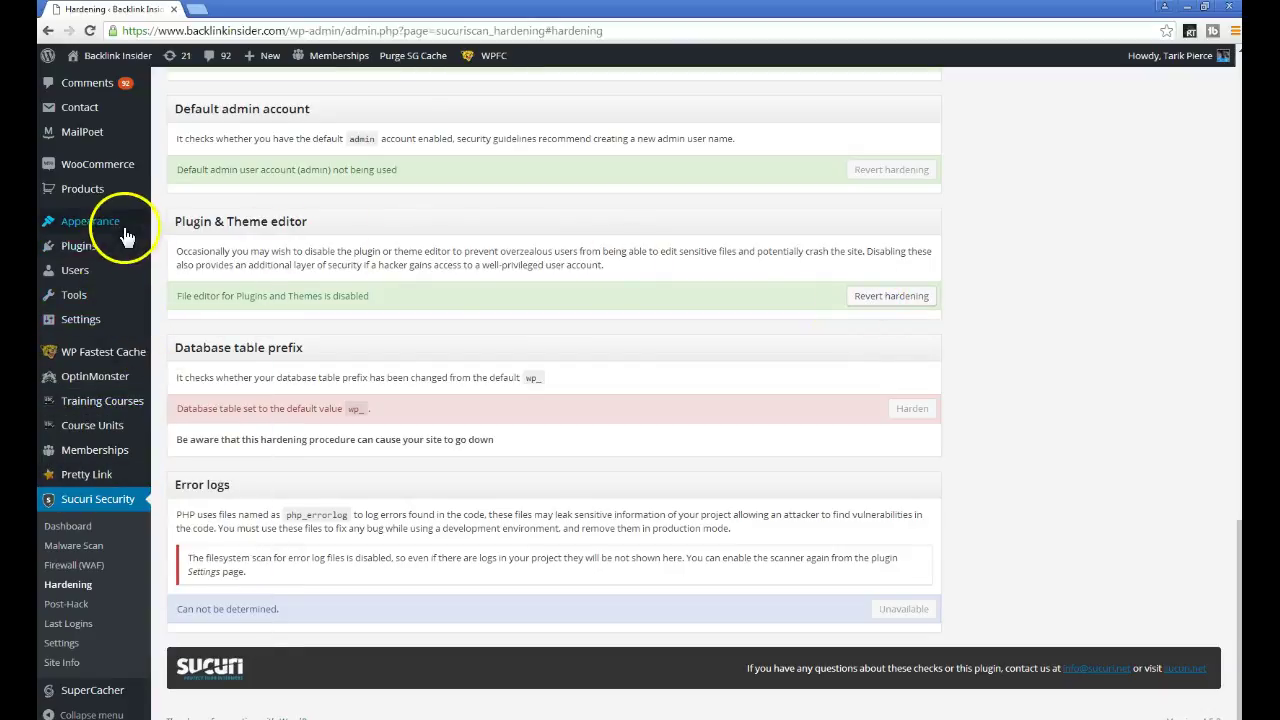
mouse_move(122, 228)
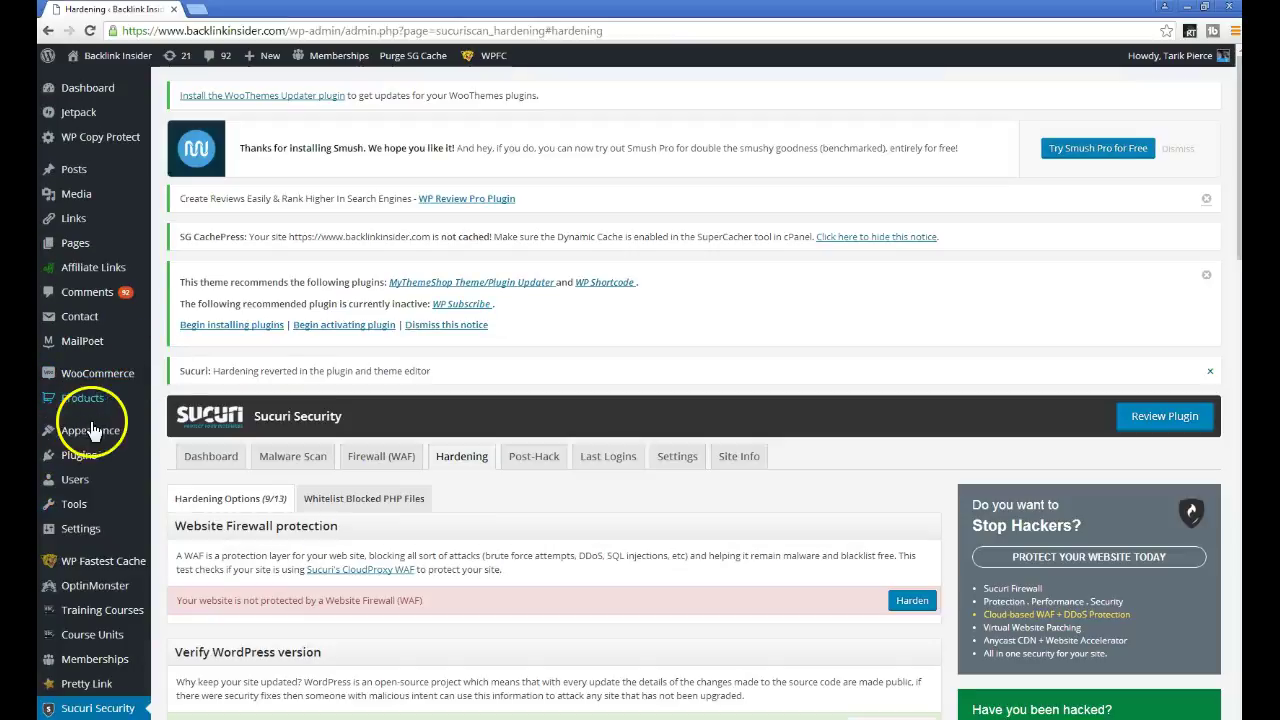
mouse_move(91, 432)
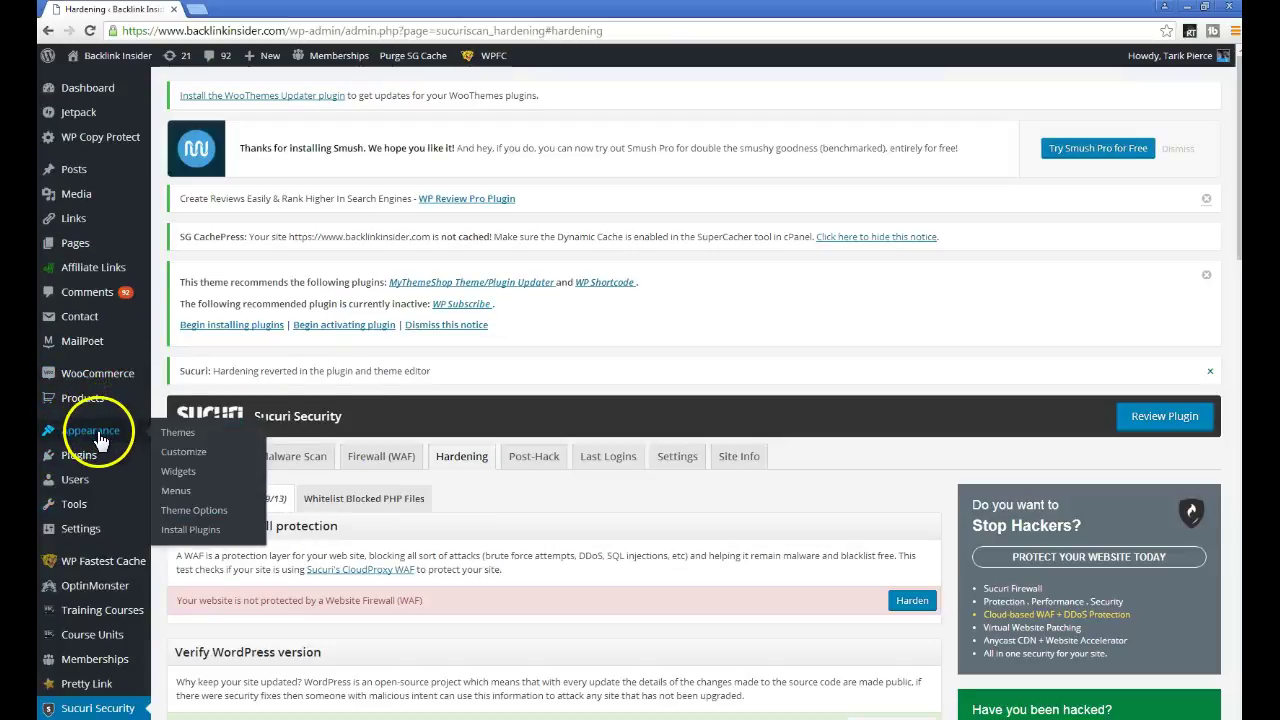
Step: Reload the Hardening page and re-harden the Plugin & Theme editor, back to 10 of 13
click(90, 31)
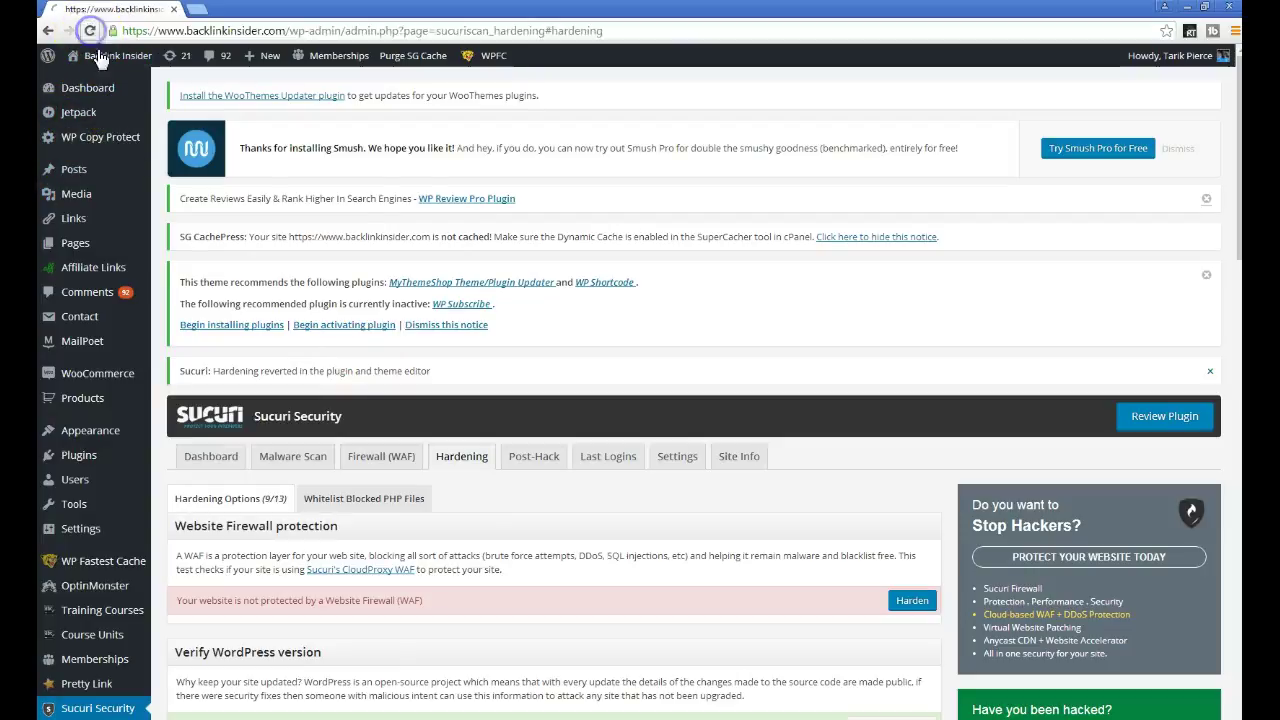
scroll(452, 340, down, 5)
scroll(452, 345, up, 1)
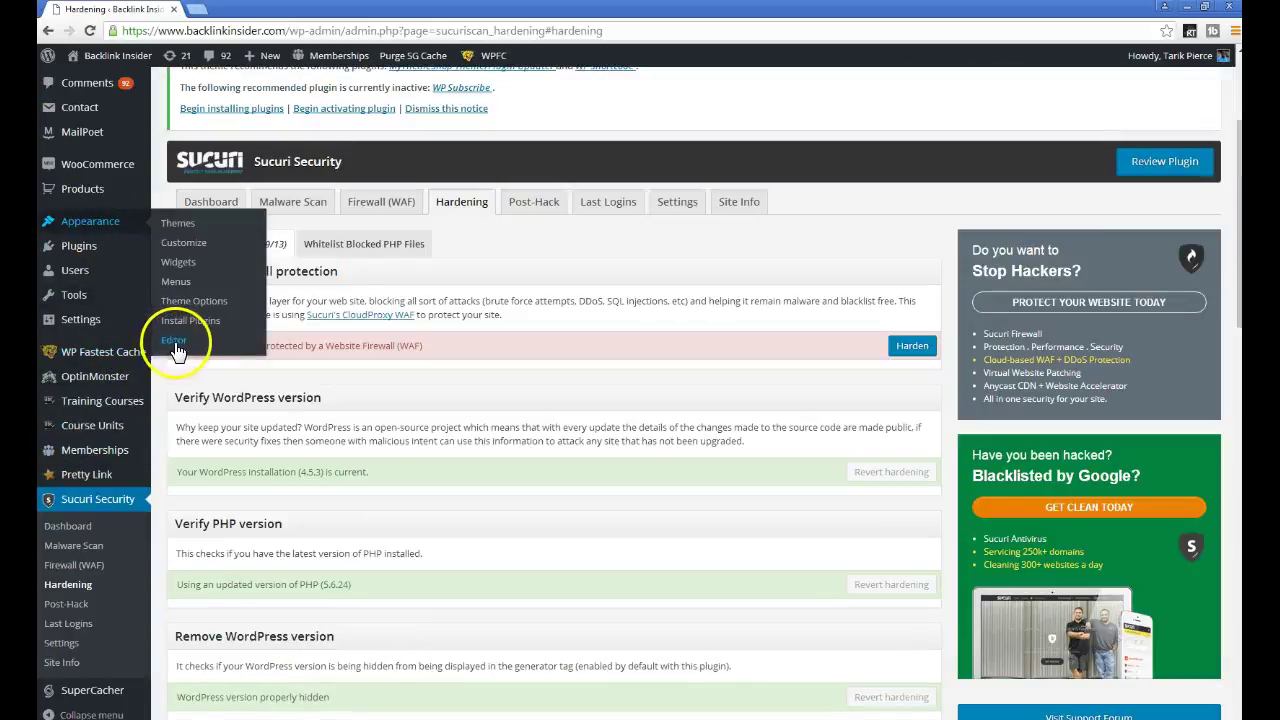
scroll(380, 371, down, 5)
scroll(400, 312, down, 6)
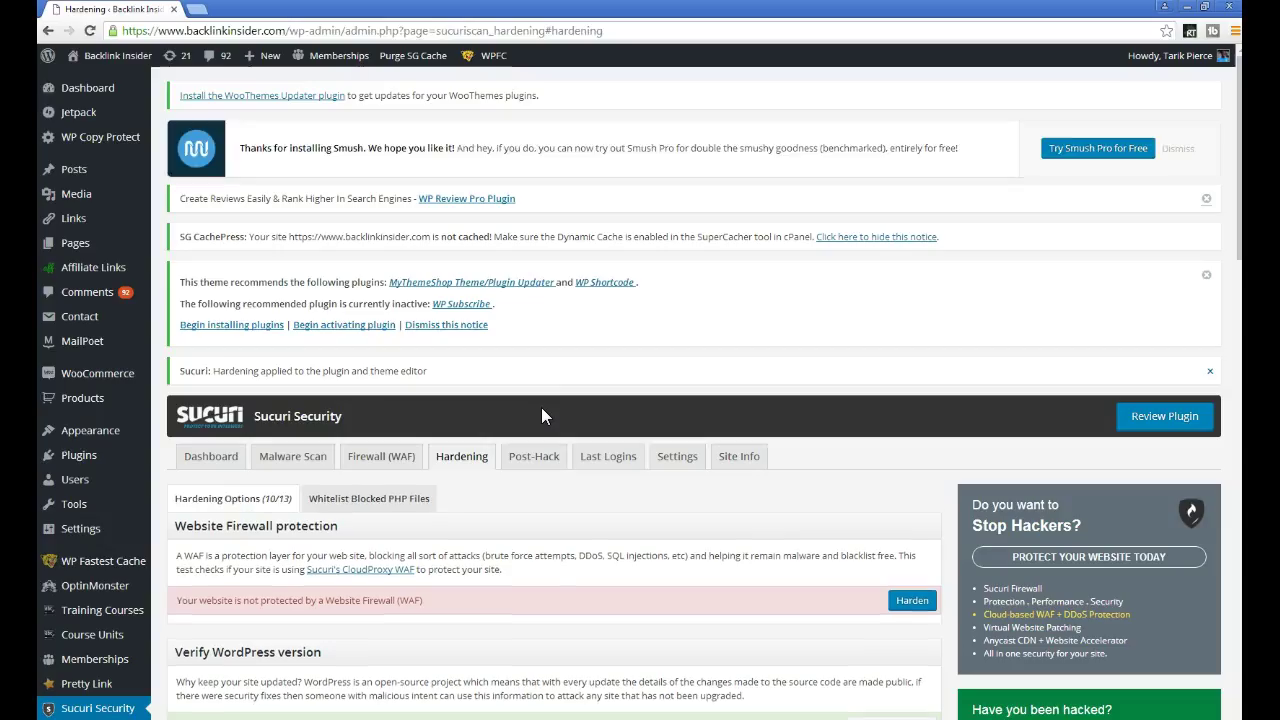
scroll(585, 388, down, 15)
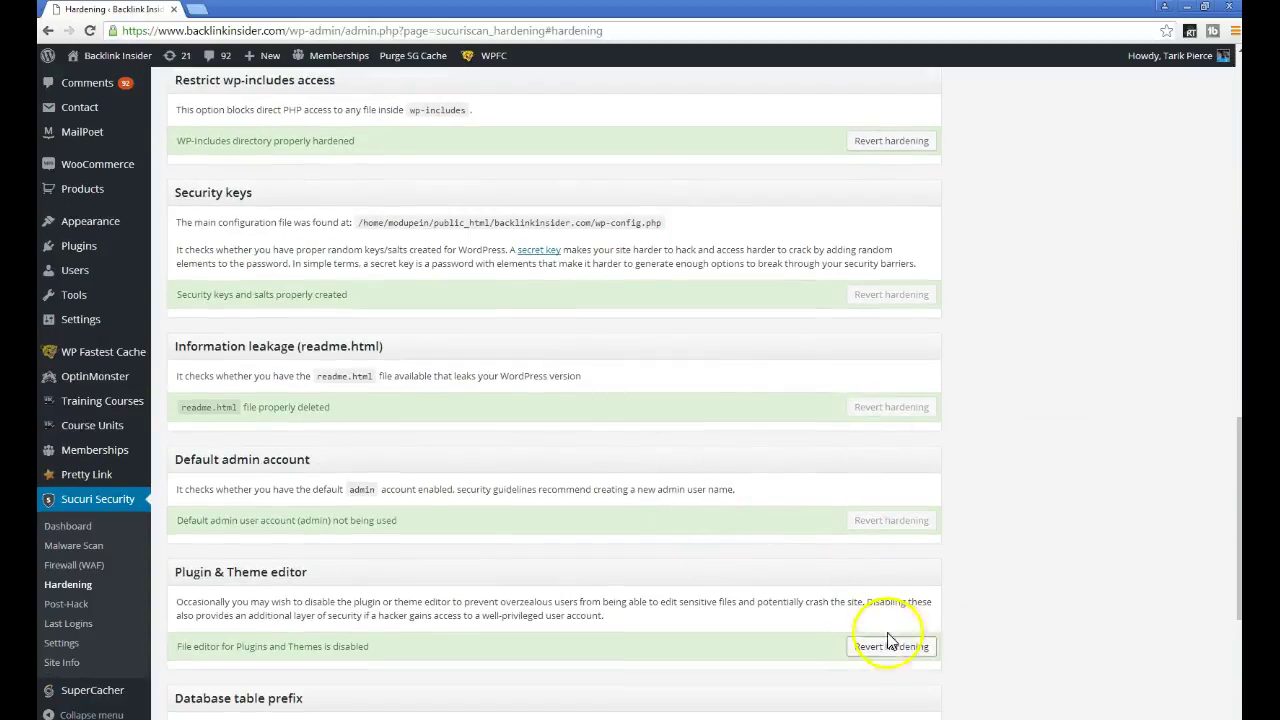
scroll(811, 600, up, 15)
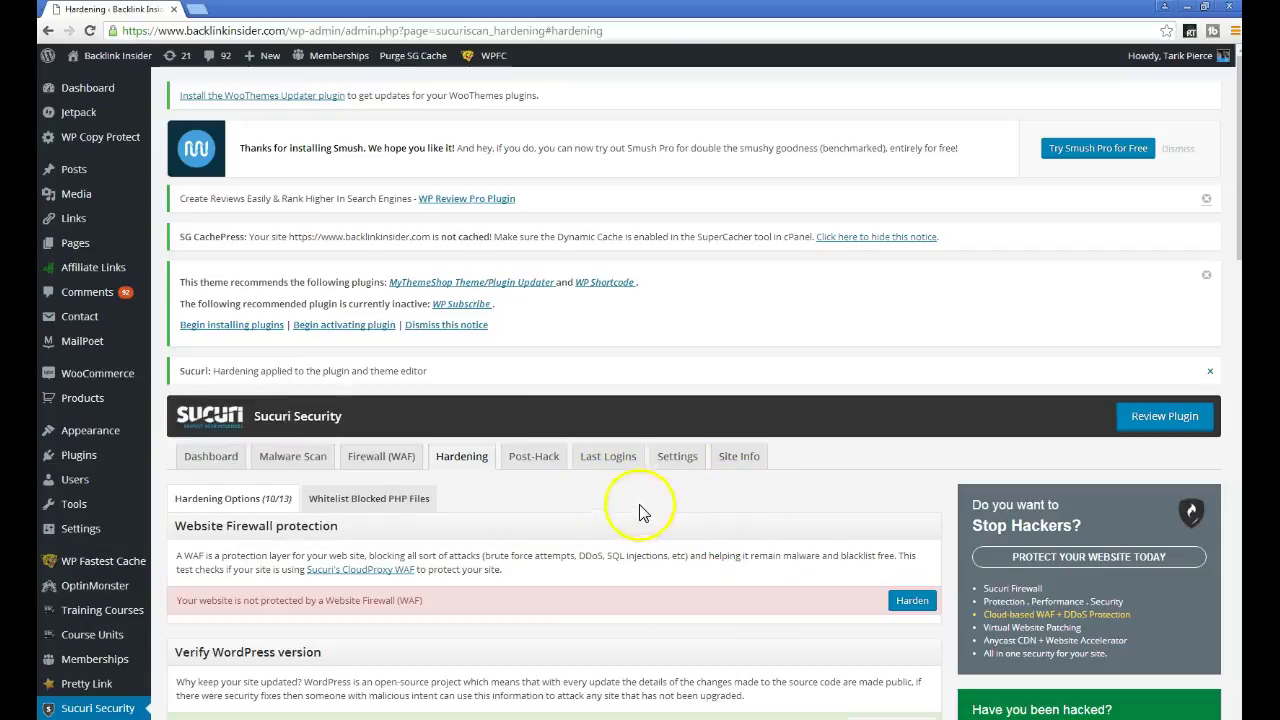
scroll(630, 505, down, 3)
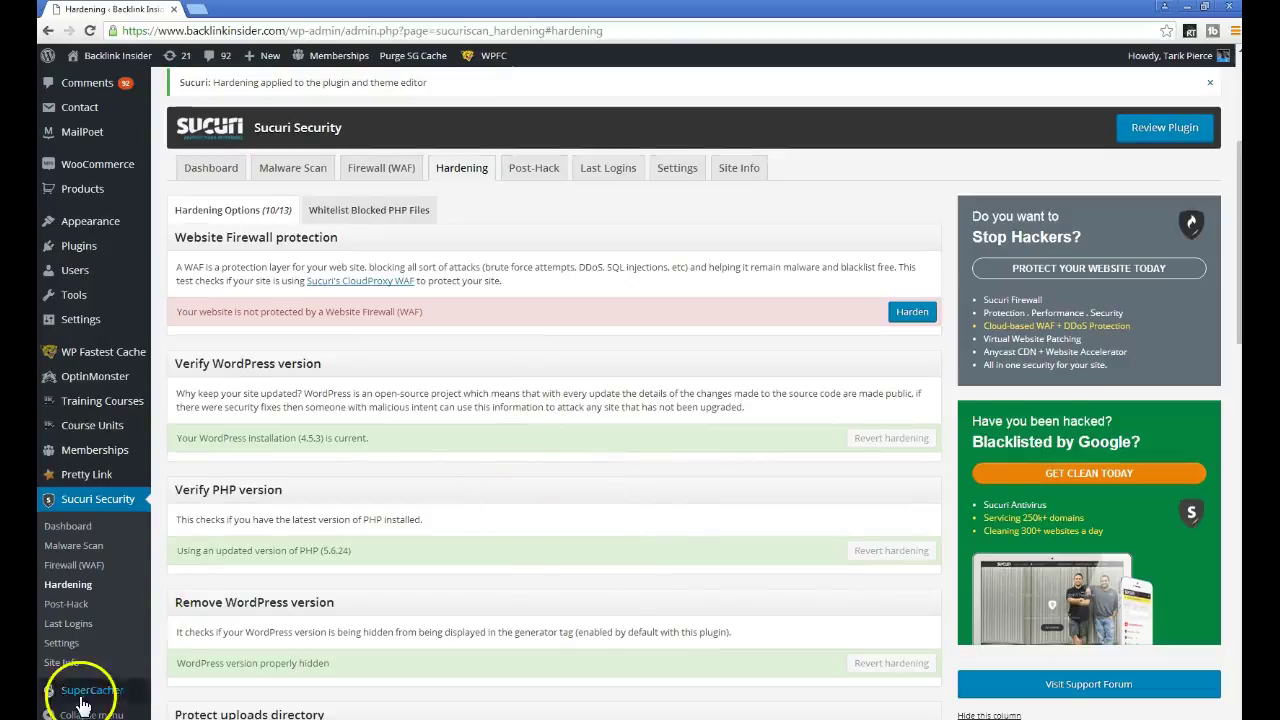